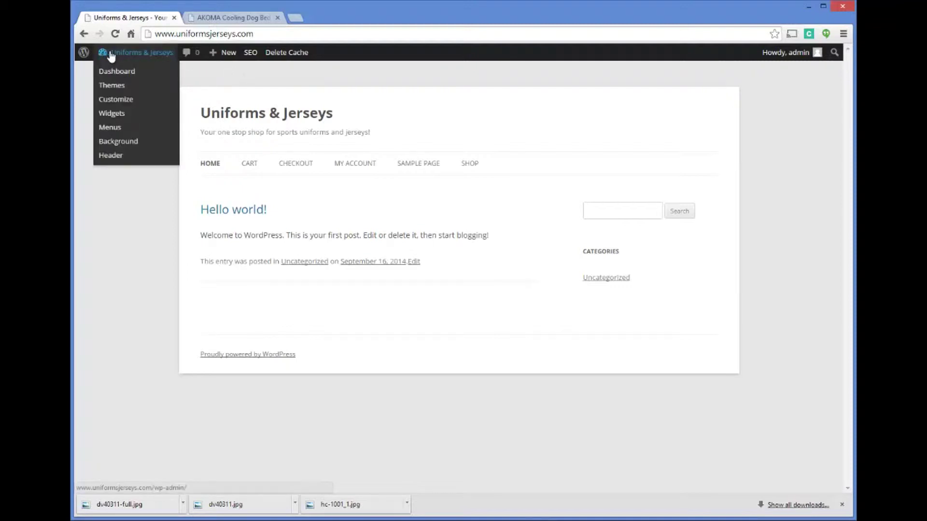
Open order #15's Edit Order page from the WooCommerce Orders list
click(116, 71)
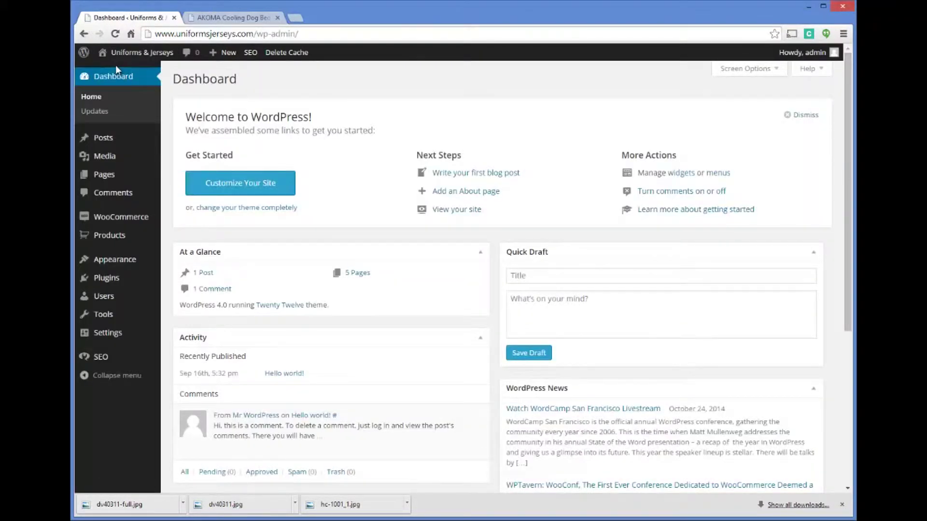
click(123, 217)
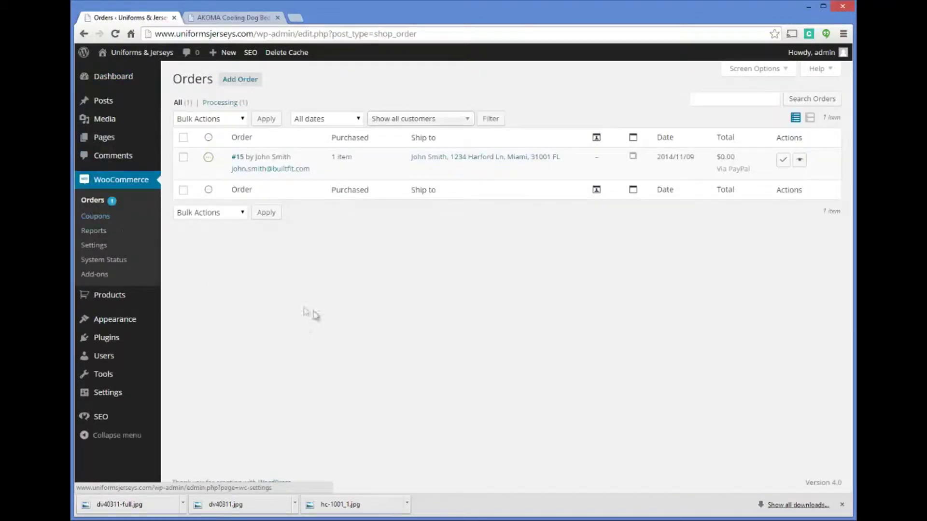
click(93, 200)
mouse_move(245, 162)
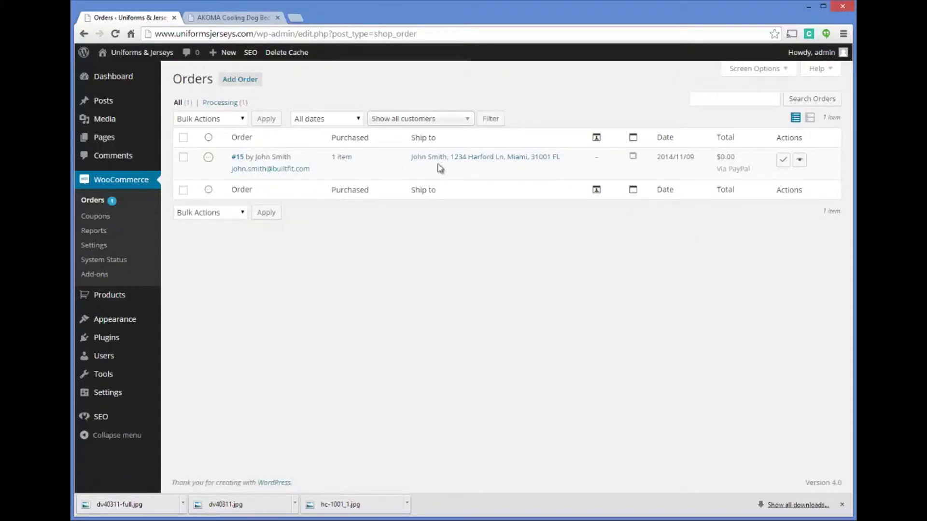
click(237, 157)
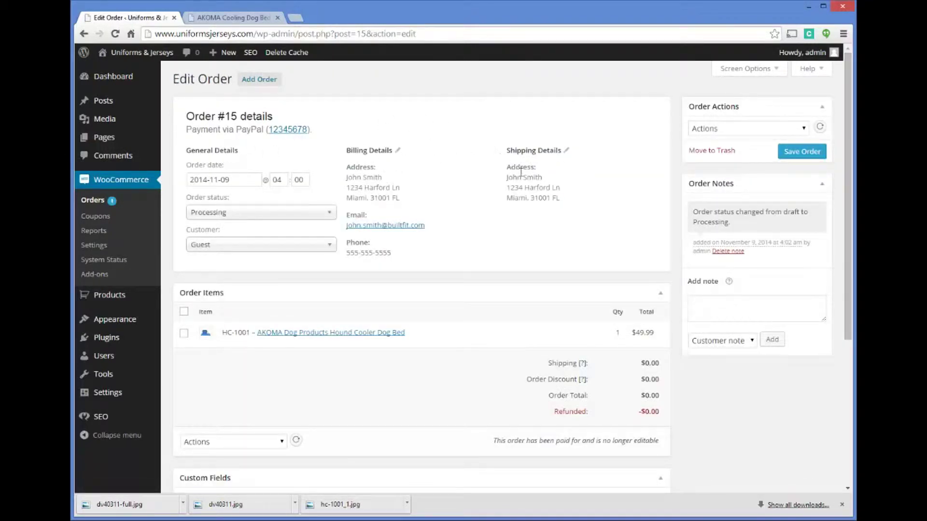
Copy the three-line address from the order's Shipping Details
drag(507, 178, 572, 203)
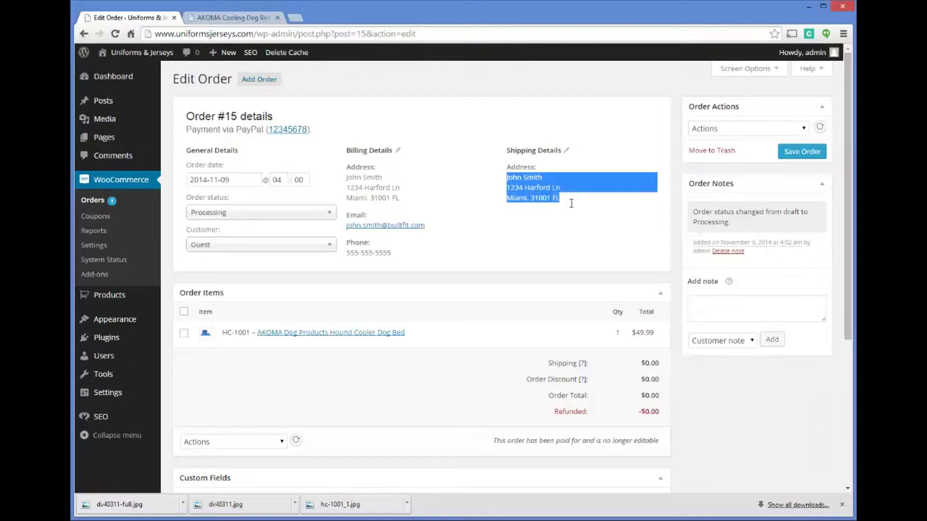
right_click(527, 188)
click(541, 191)
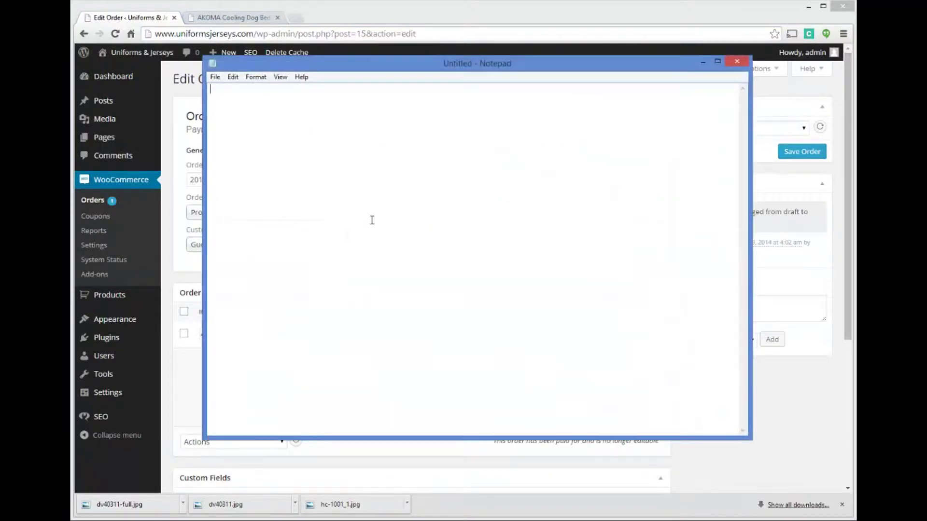
Paste the shipping address and the HC-1001 dog bed item line into Notepad
key(ctrl+v)
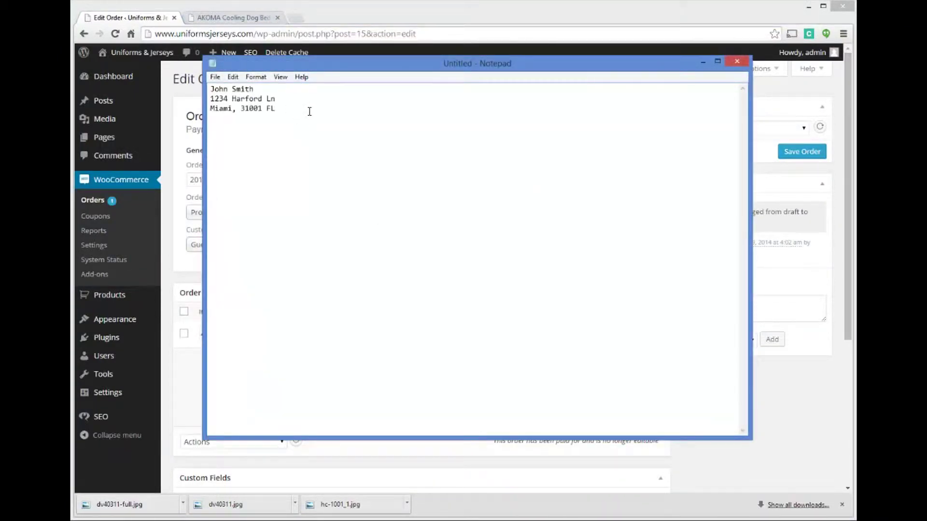
click(189, 104)
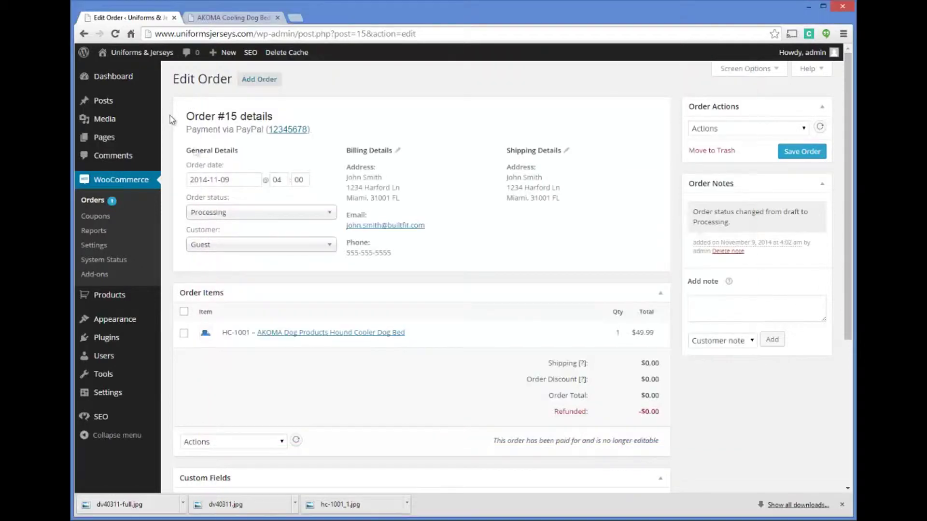
drag(222, 333, 418, 345)
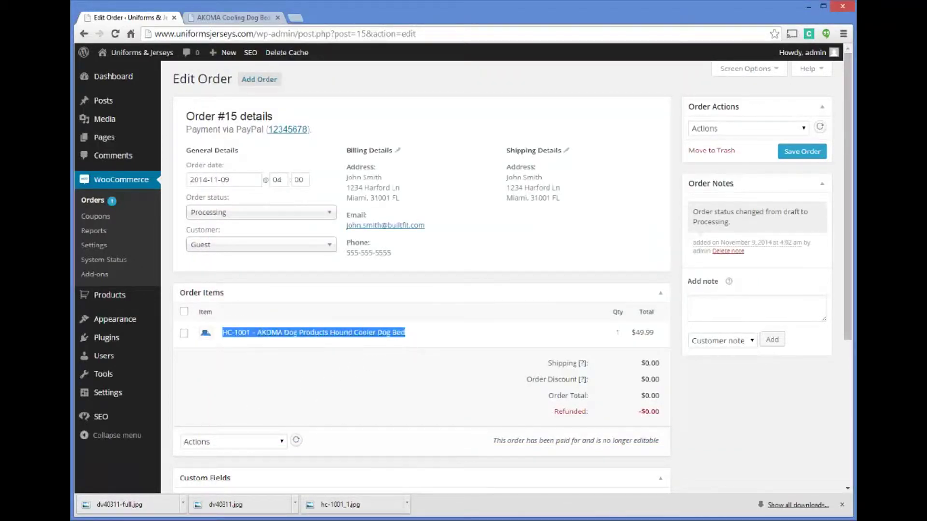
key(ctrl+c)
key(alt+Tab)
key(ctrl+v)
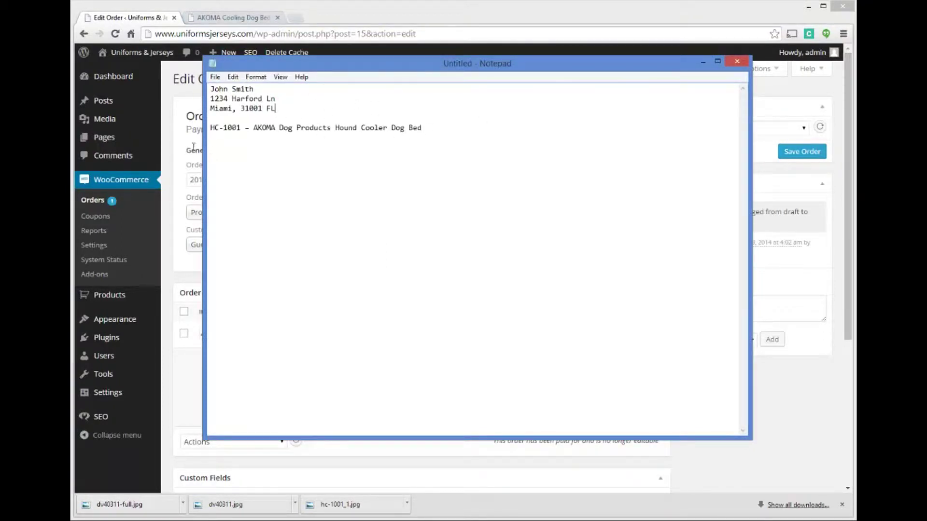
Add the customer's email and phone below the item line in Notepad
key(alt+Tab)
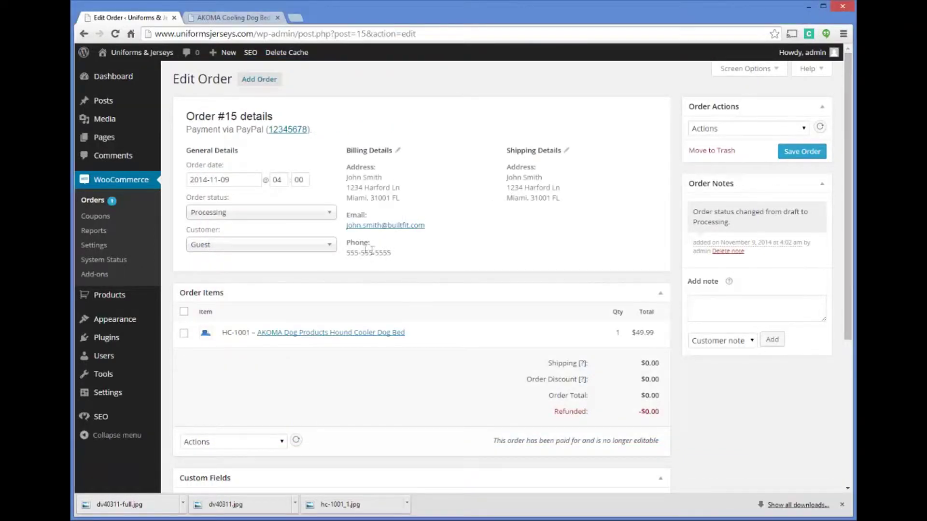
drag(392, 253, 347, 215)
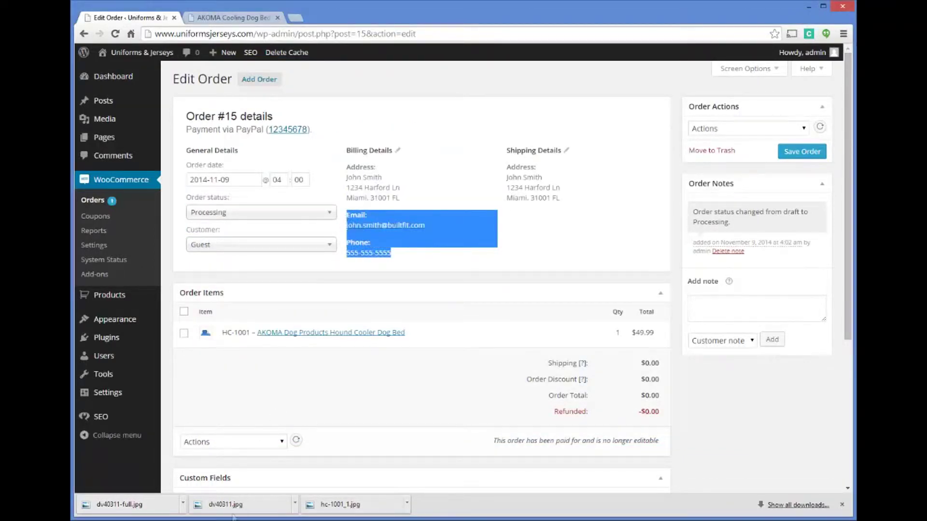
key(alt+Tab)
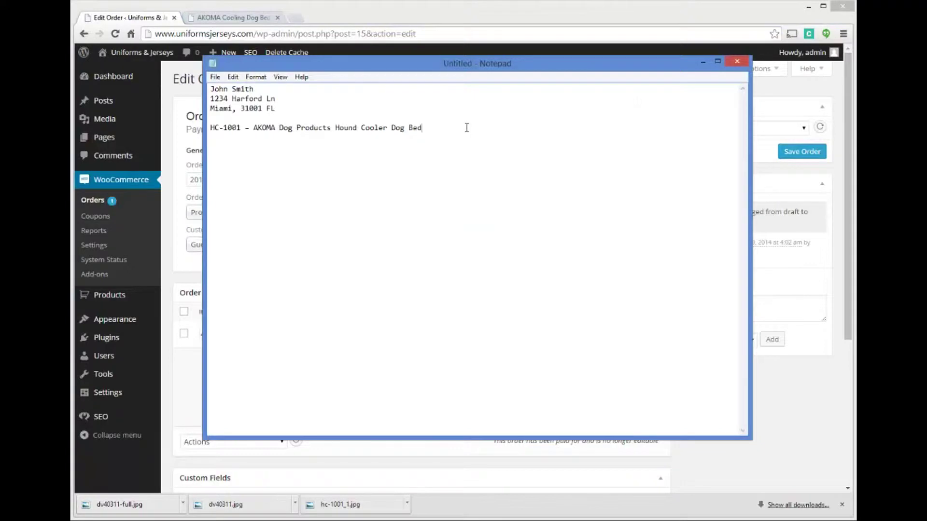
key(ctrl+v)
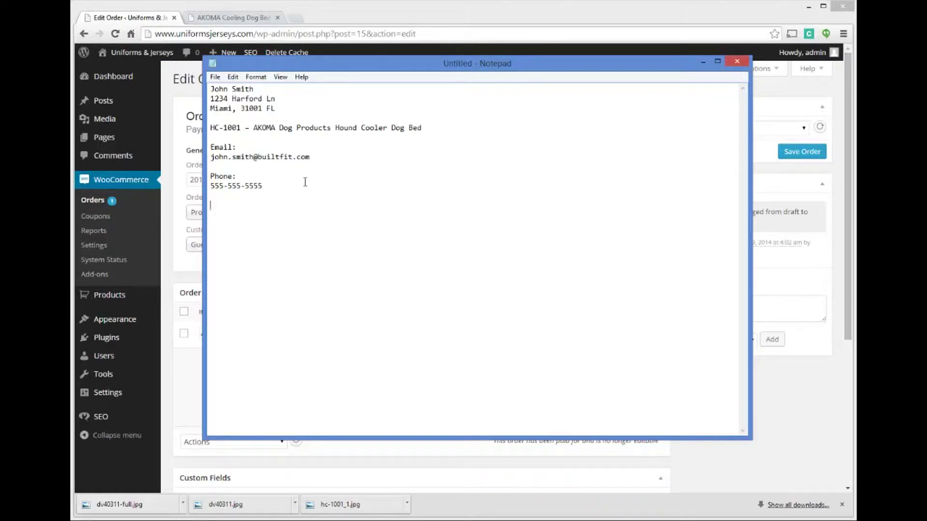
click(183, 119)
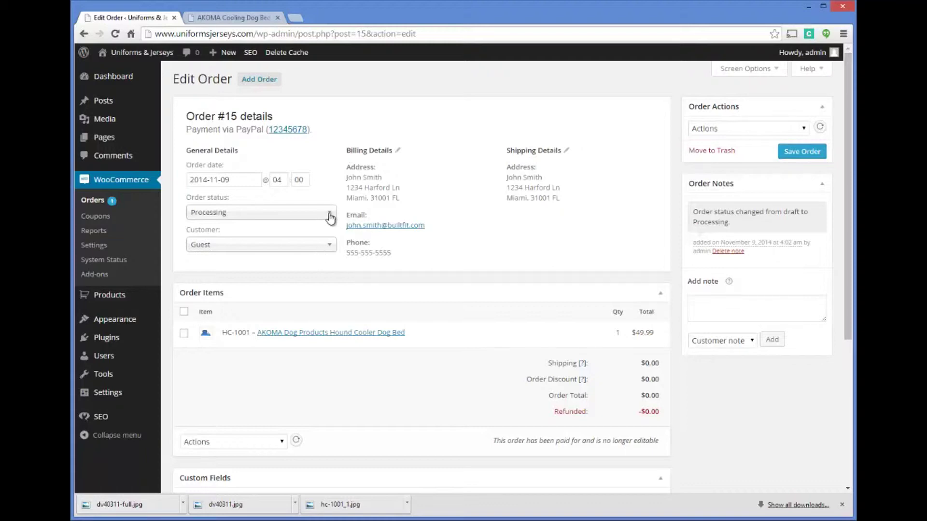
Run the 'Processing order' email resend from Order Actions and save order #15
click(804, 131)
click(805, 130)
click(804, 131)
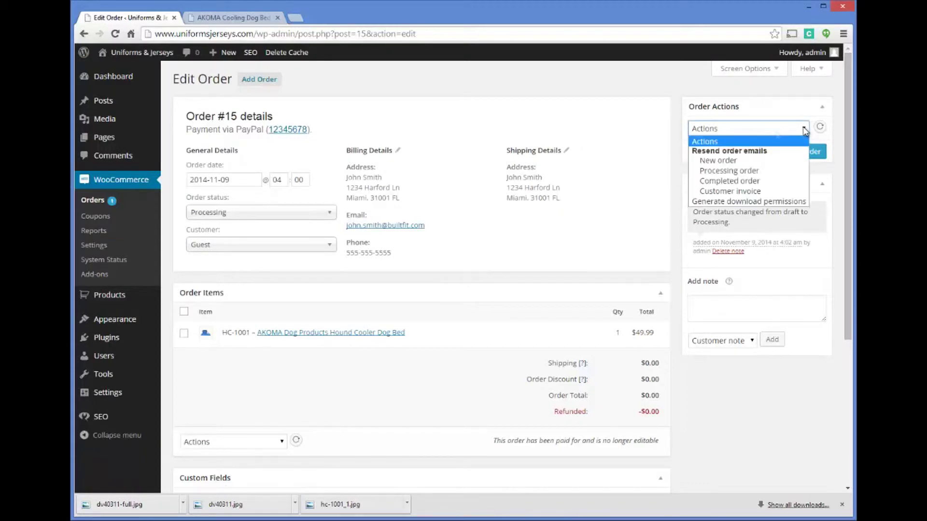
click(725, 172)
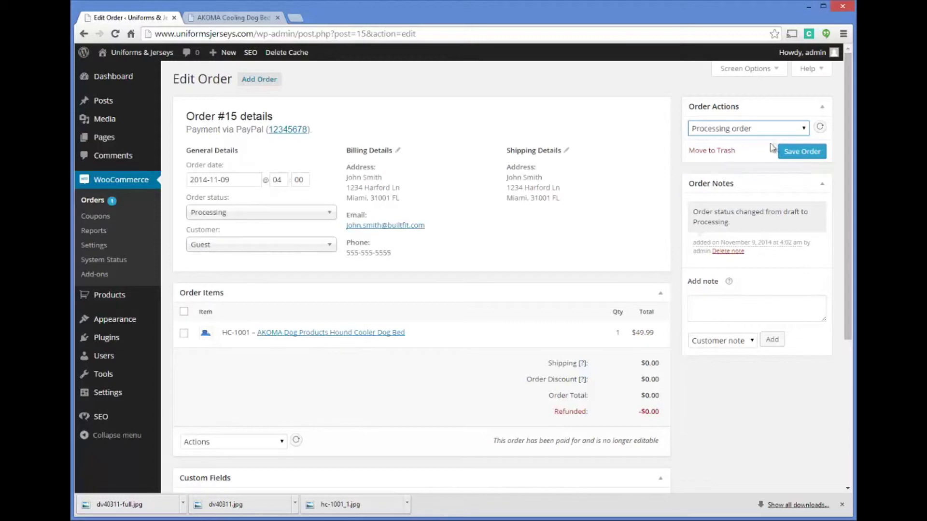
click(796, 154)
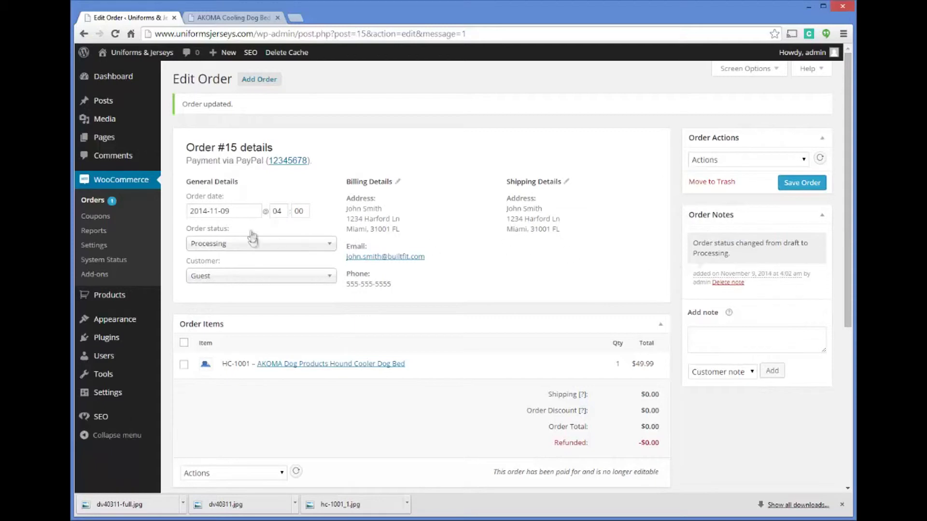
Save order #15 with status Completed and check the Processing-to-Completed order note
click(268, 245)
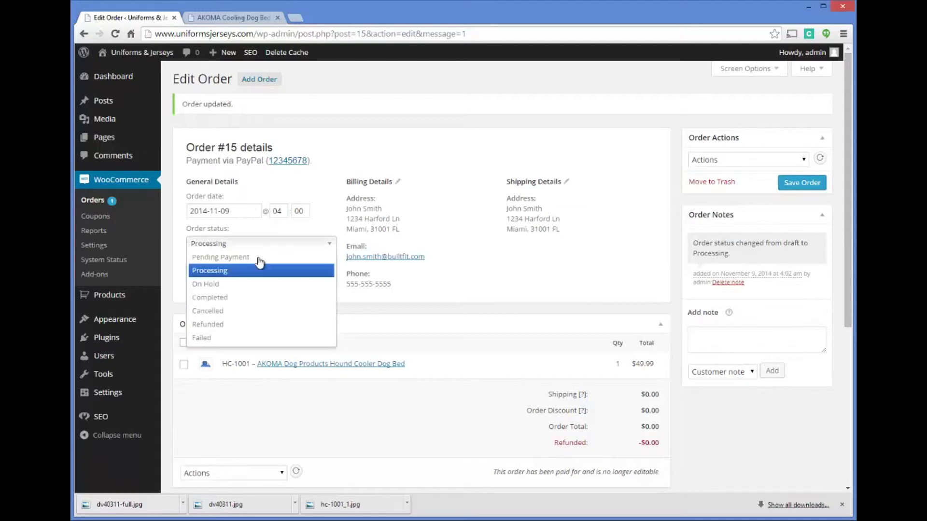
click(219, 297)
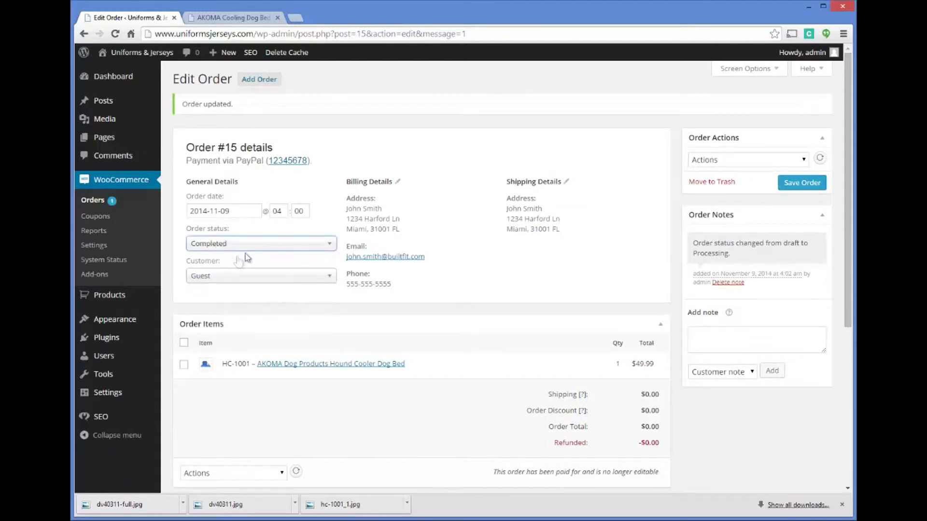
click(801, 183)
scroll(801, 187, down, 5)
scroll(797, 191, up, 5)
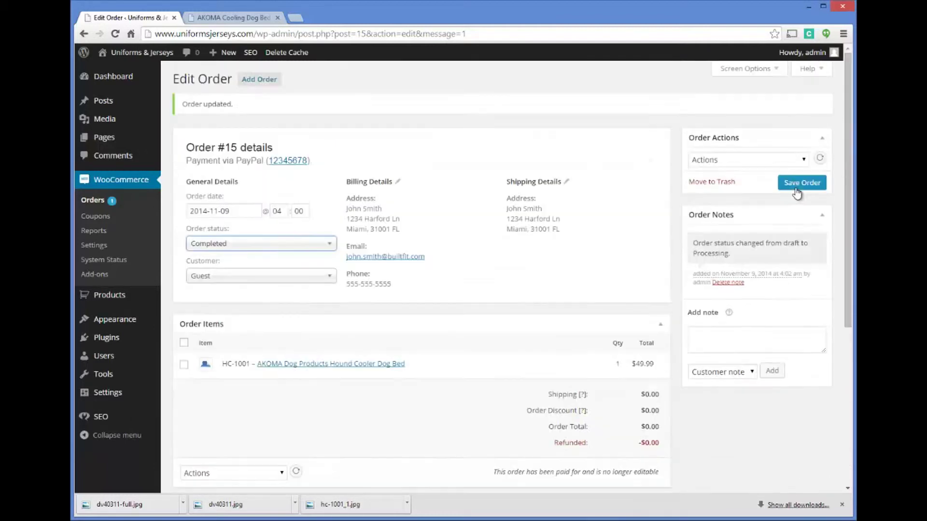
click(797, 188)
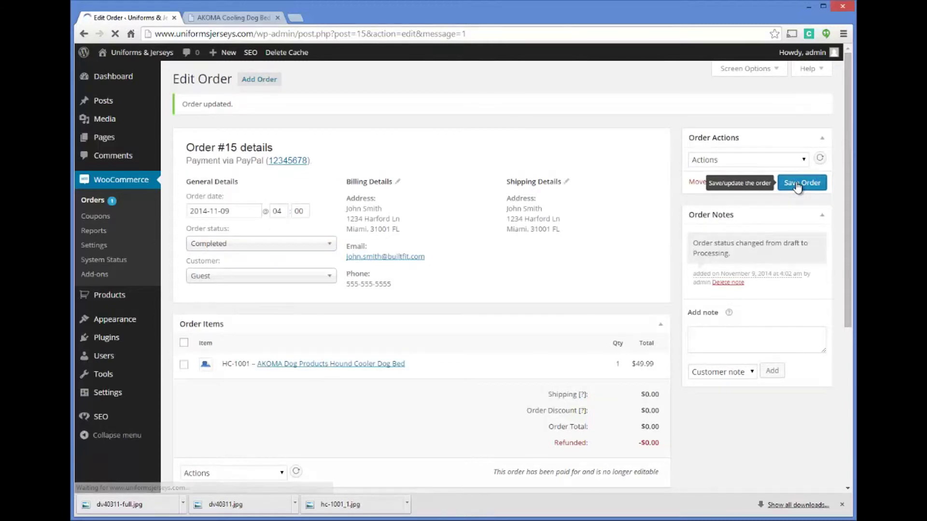
scroll(633, 239, down, 5)
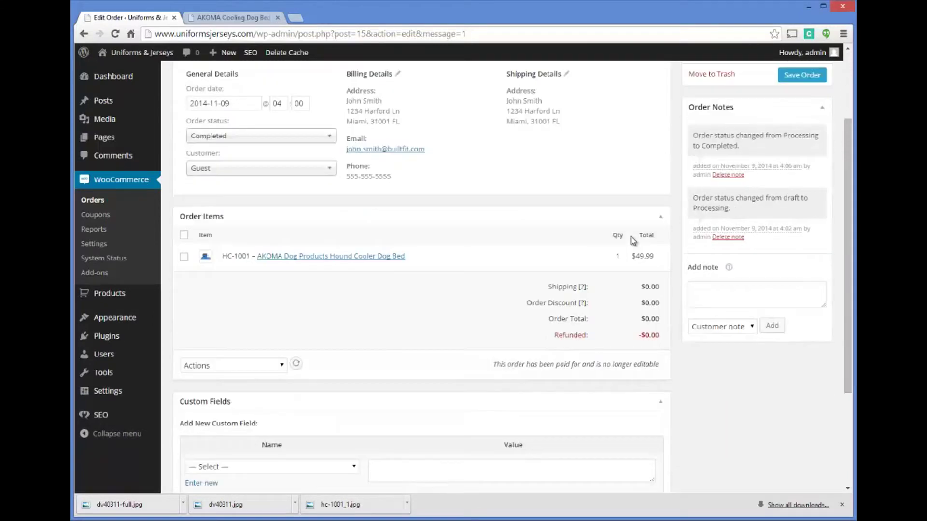
scroll(631, 236, down, 1)
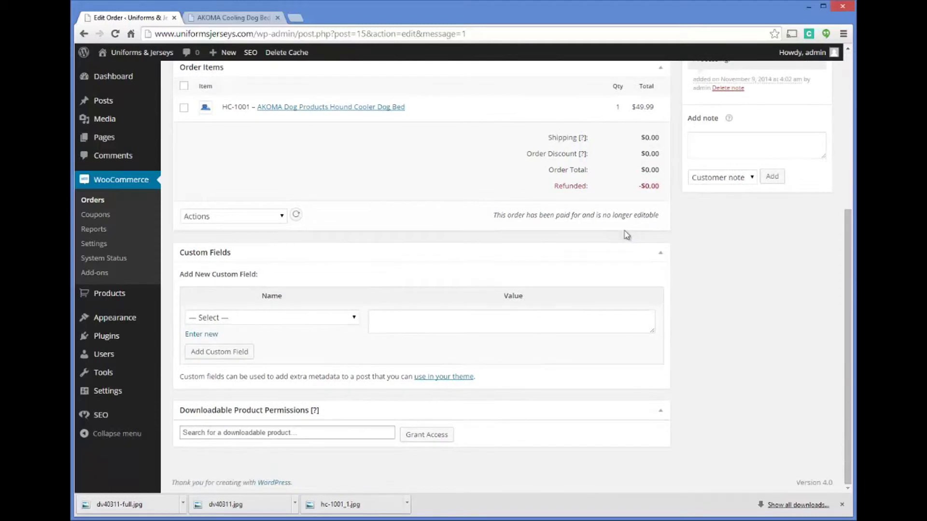
scroll(415, 321, up, 2)
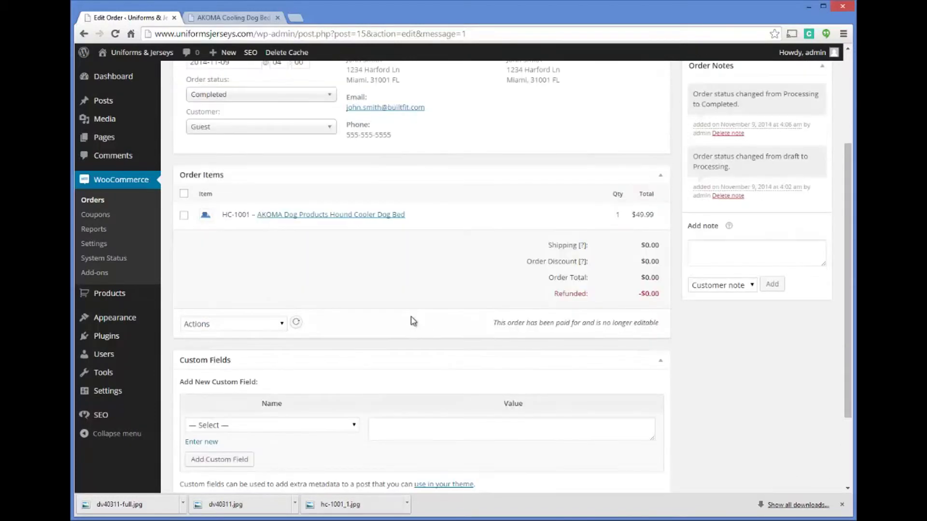
scroll(399, 308, up, 3)
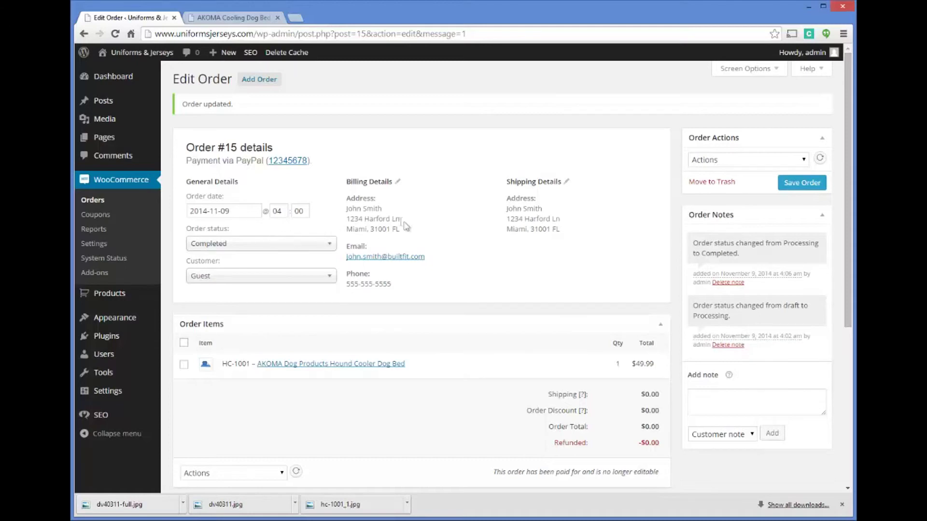
drag(361, 259, 347, 256)
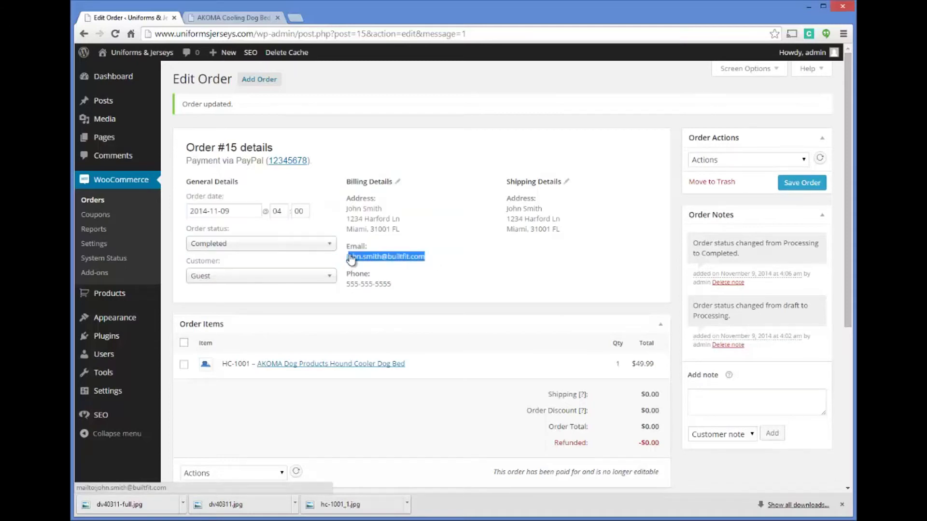
click(363, 243)
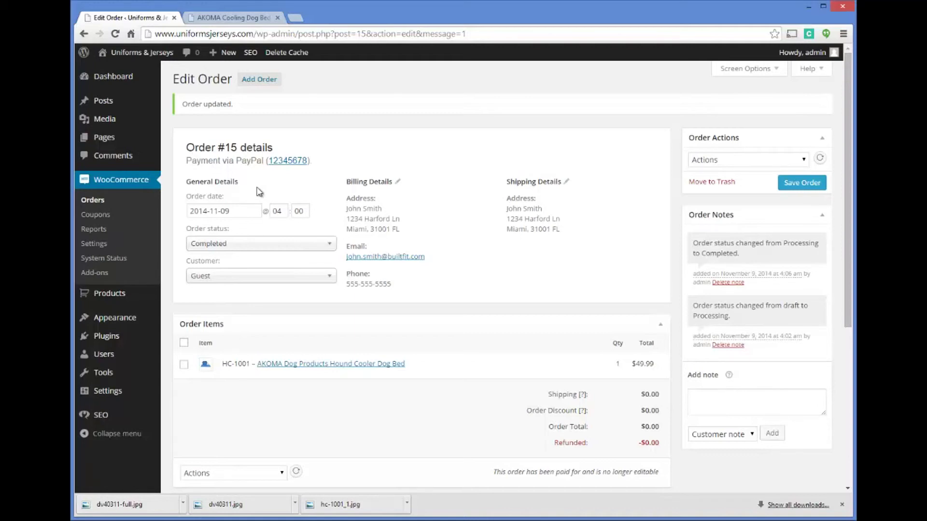
drag(427, 262, 346, 256)
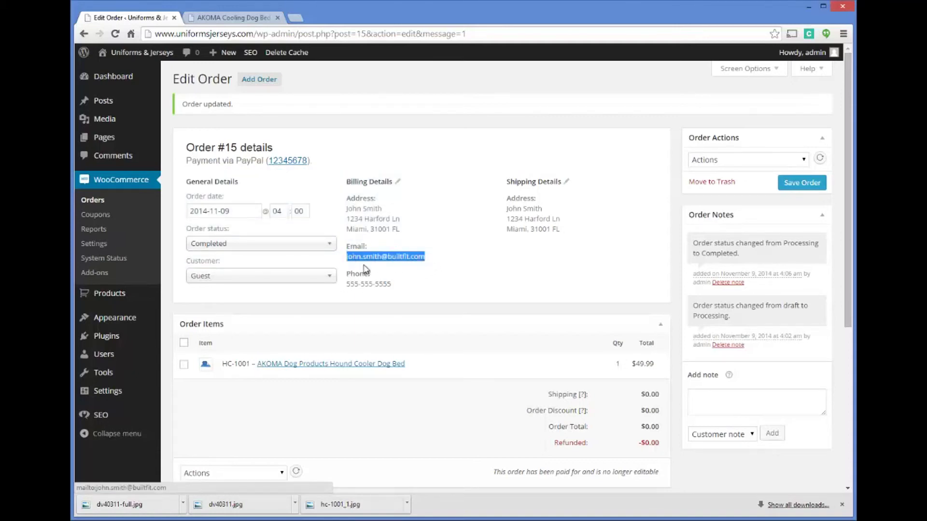